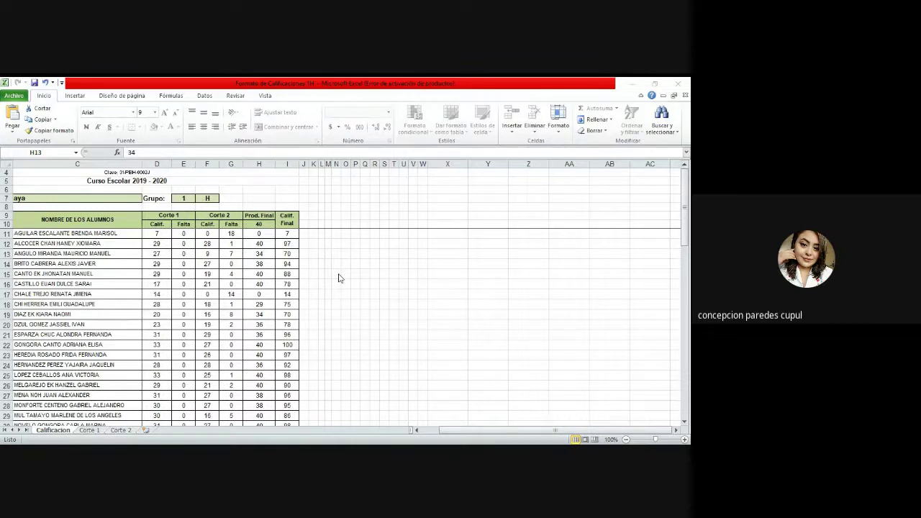
Step: Go through the Calif. Final grades in column I student by student, from row 12 to row 29
click(305, 242)
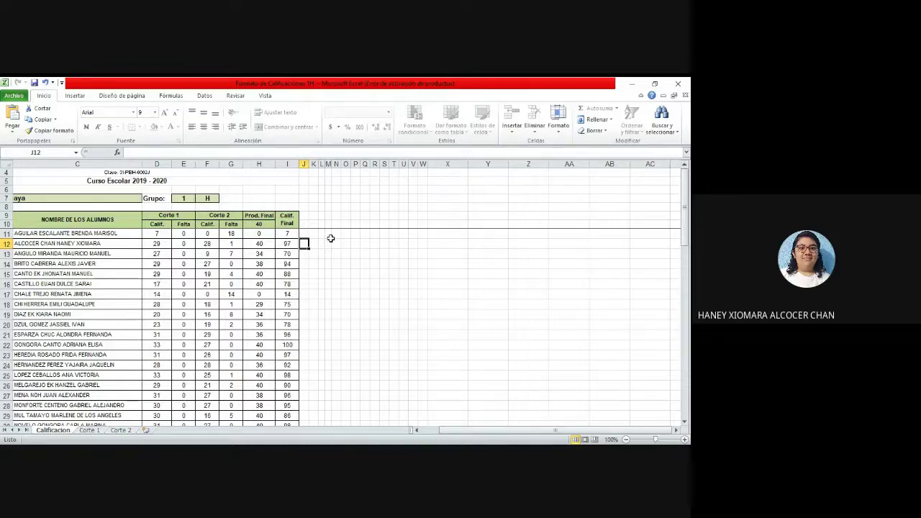
click(287, 243)
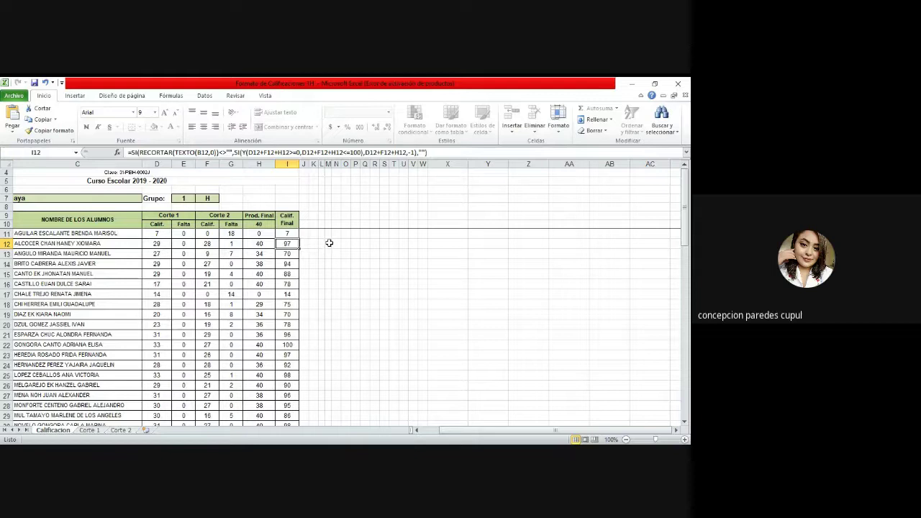
click(289, 253)
key(Down)
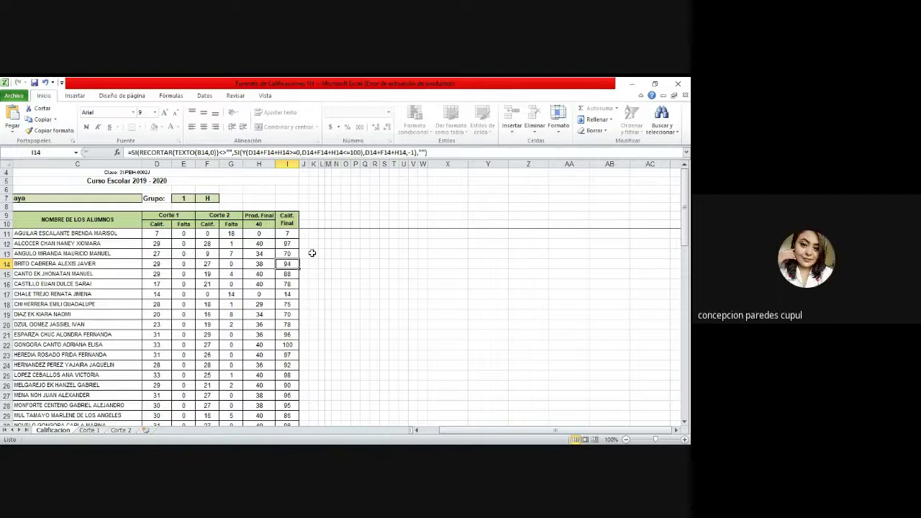
key(Down)
key(Down)
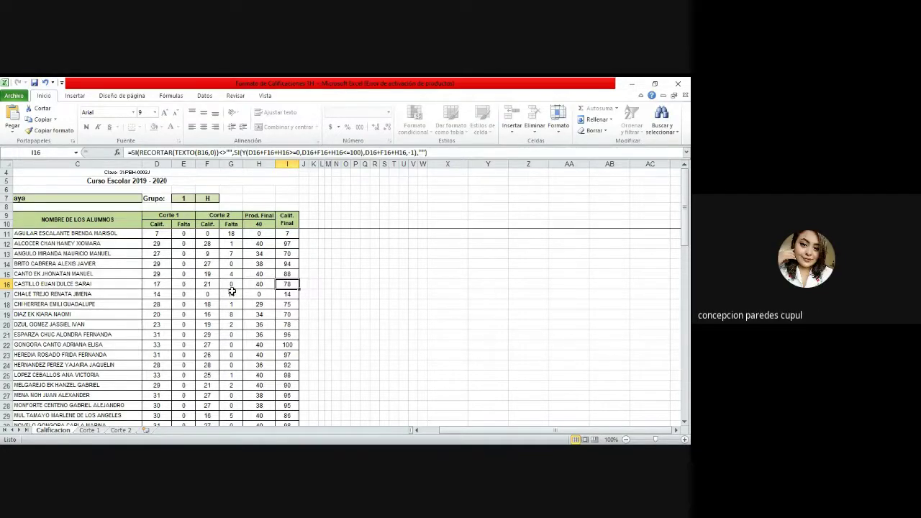
key(Down)
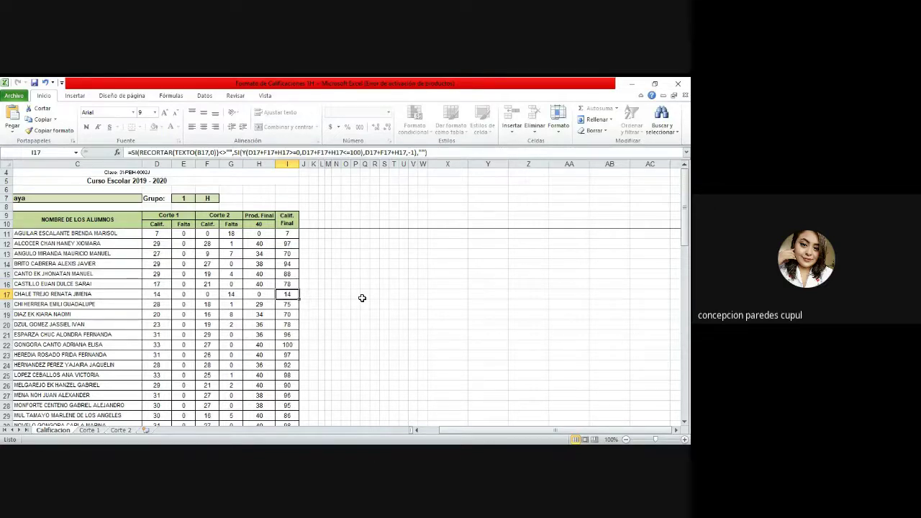
key(Down)
key(Down)
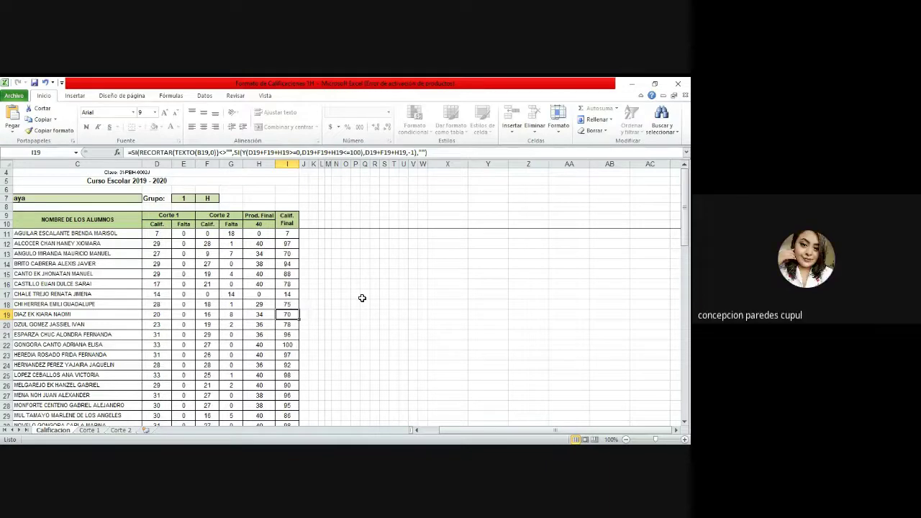
key(Down)
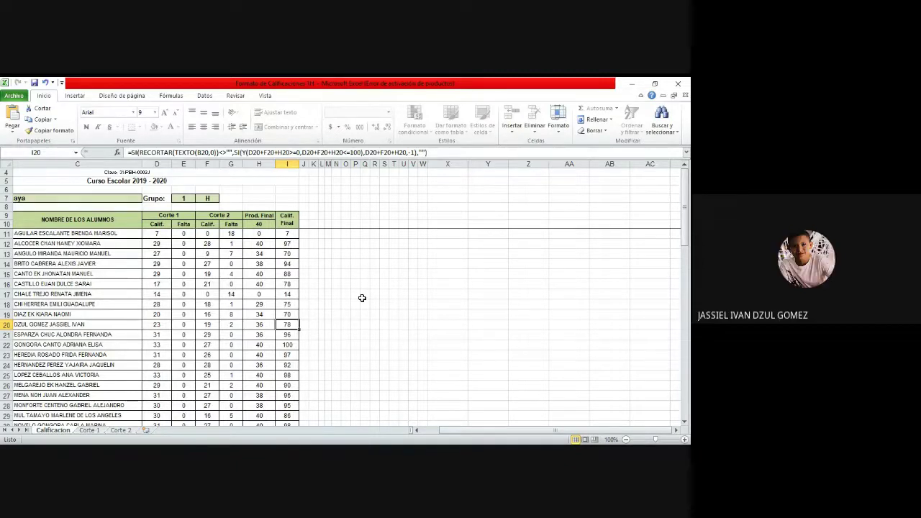
key(Down)
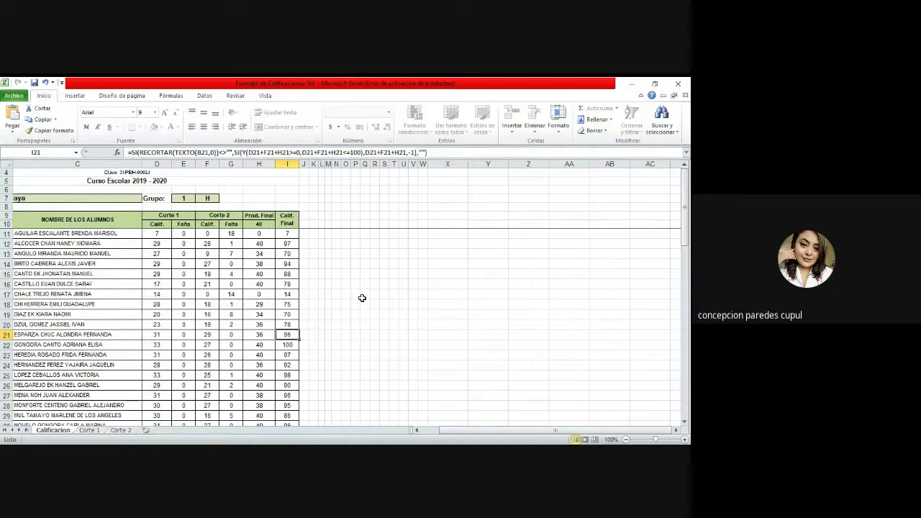
key(Down)
key(Down)
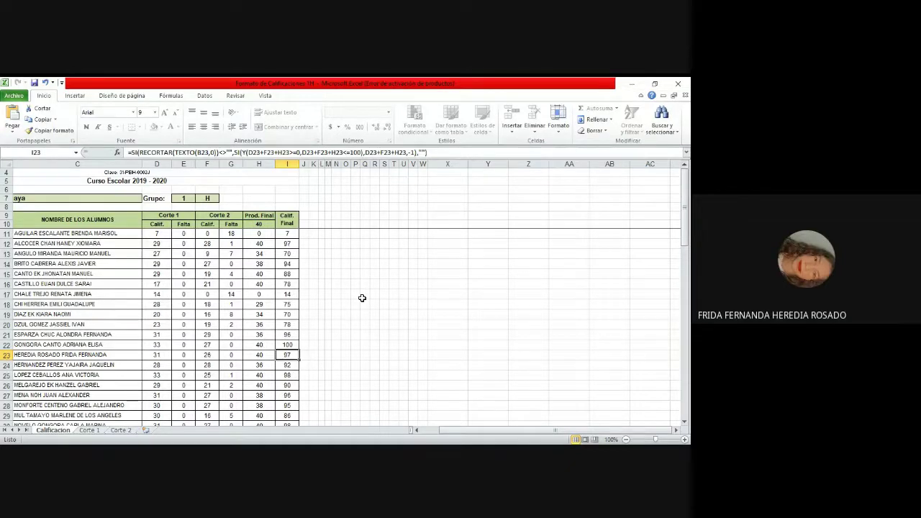
key(Down)
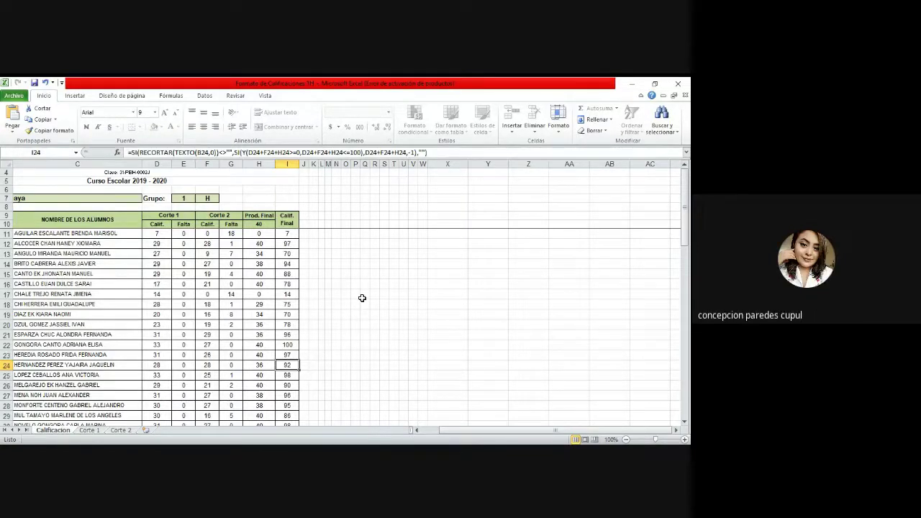
key(Down)
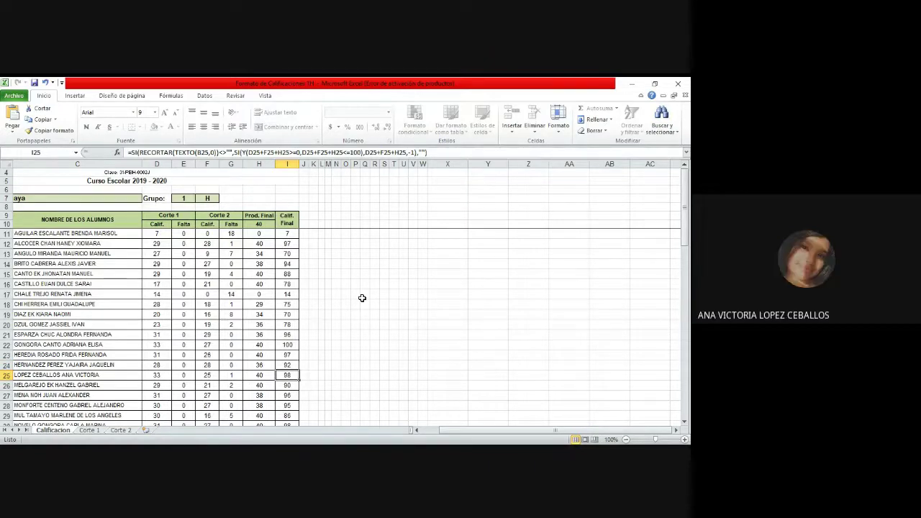
key(Down)
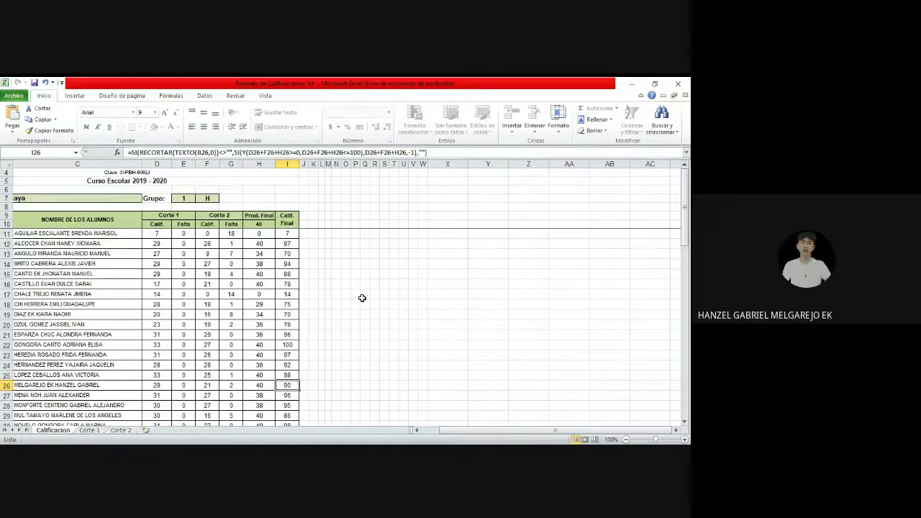
key(Down)
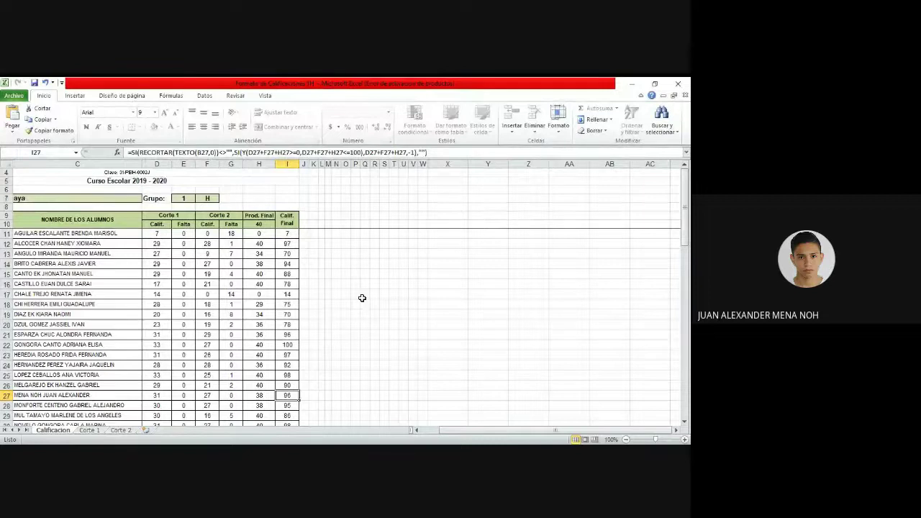
key(Down)
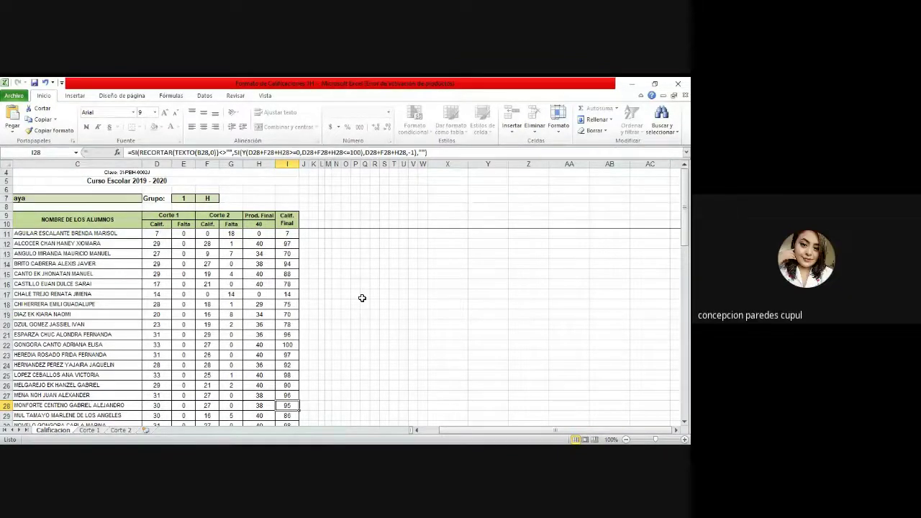
key(Down)
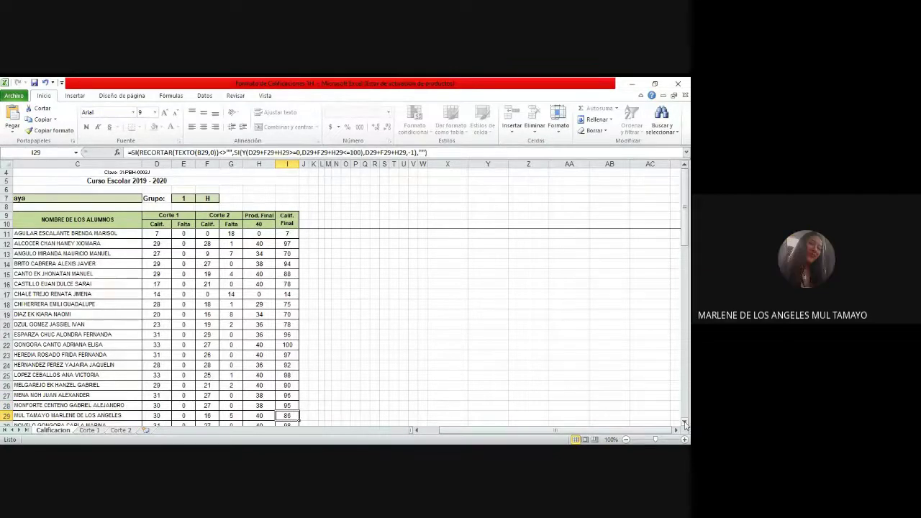
Step: Review the remaining students' final grades in column I, from row 30 to the end of the list in row 38
drag(685, 424, 685, 425)
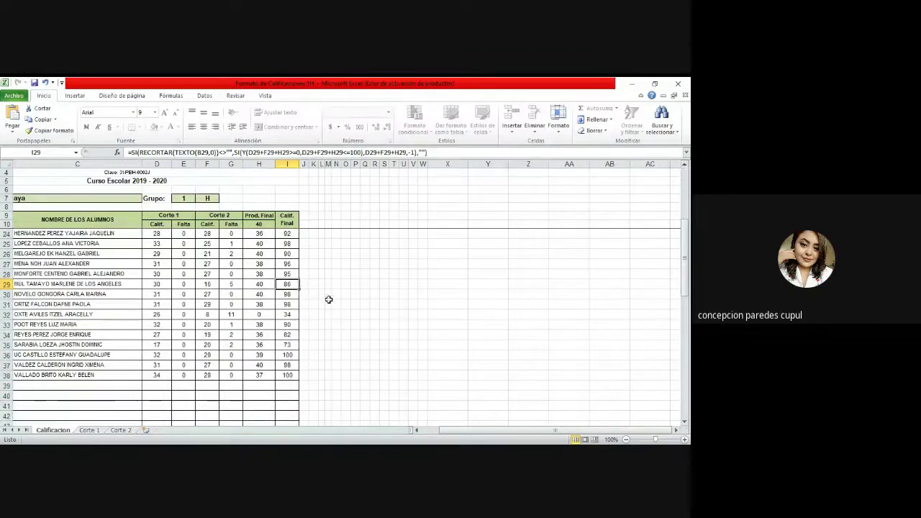
key(Down)
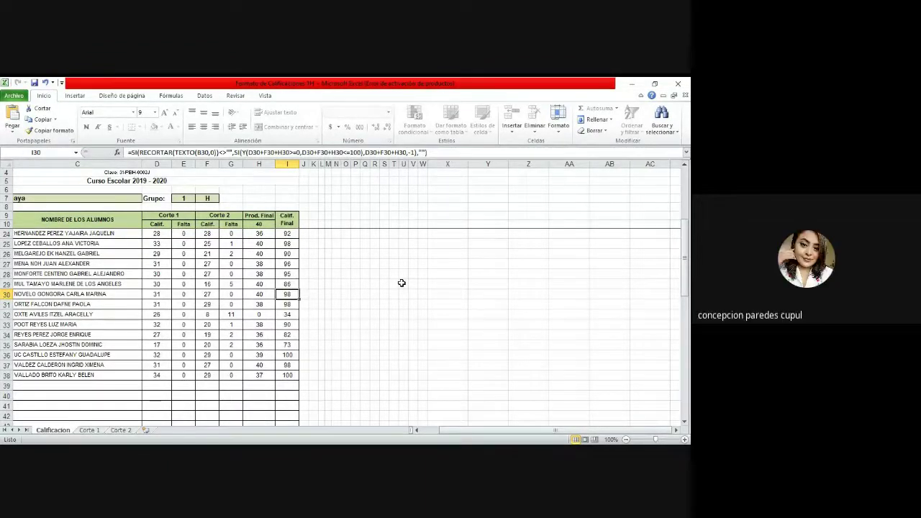
key(Down)
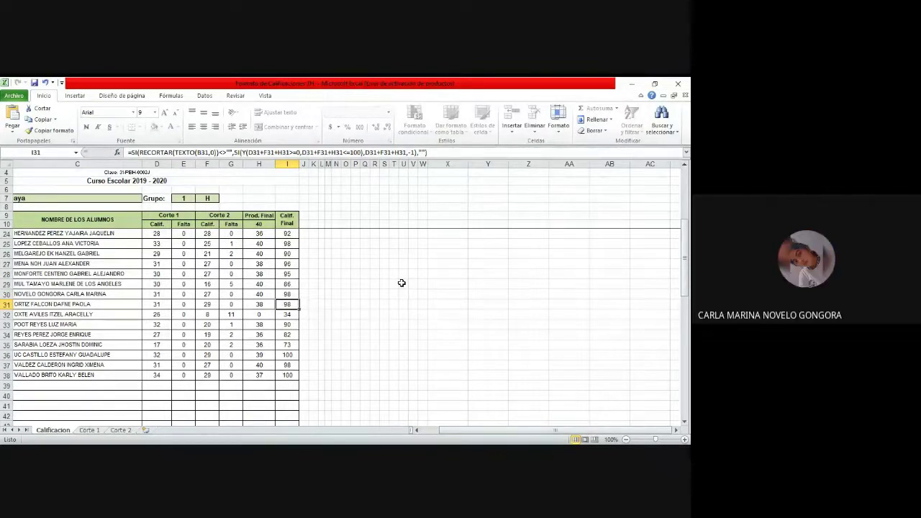
key(Up)
key(Down)
key(Down)
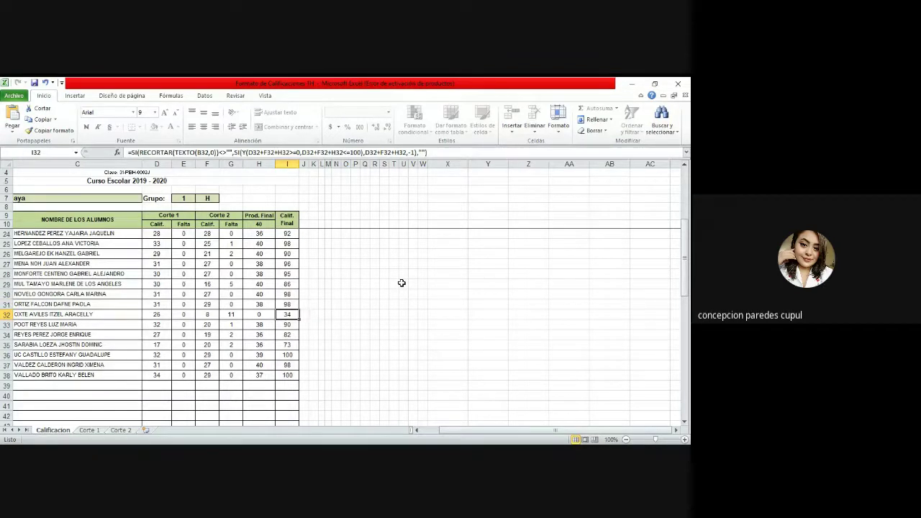
key(Down)
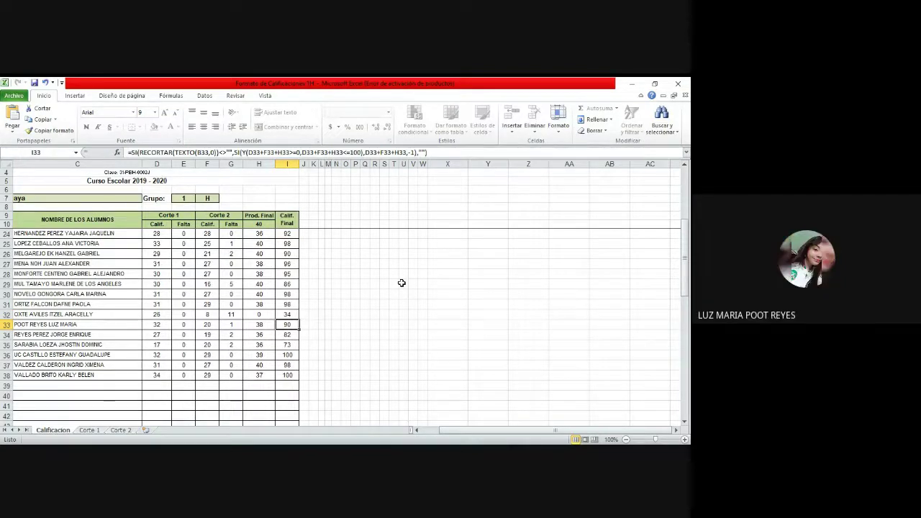
key(Down)
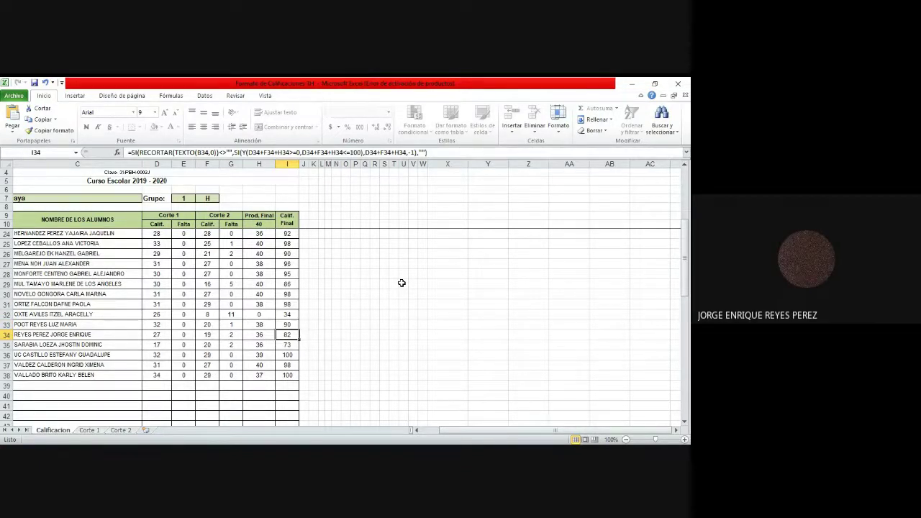
key(Down)
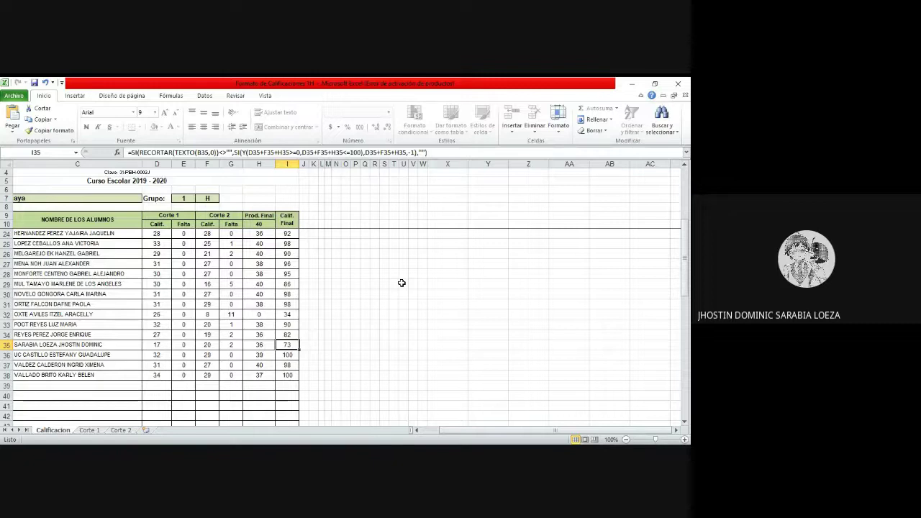
key(Down)
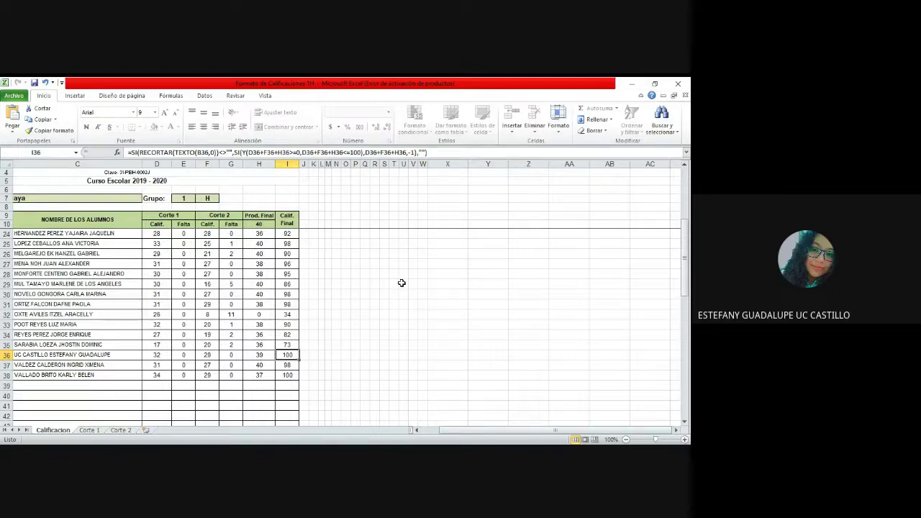
key(Down)
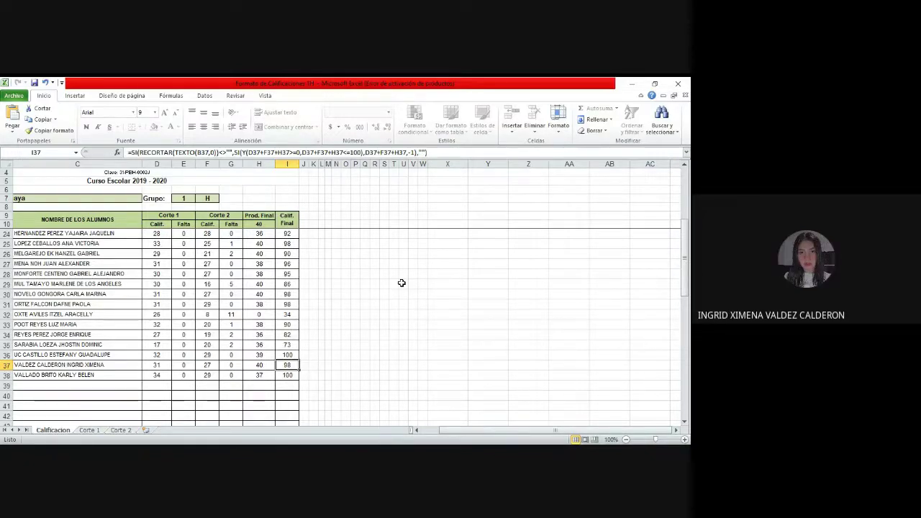
key(Down)
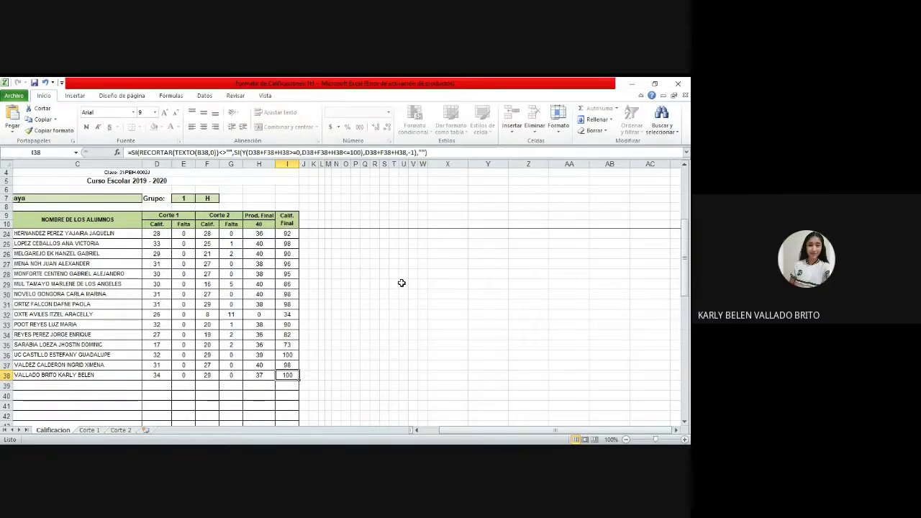
key(Down)
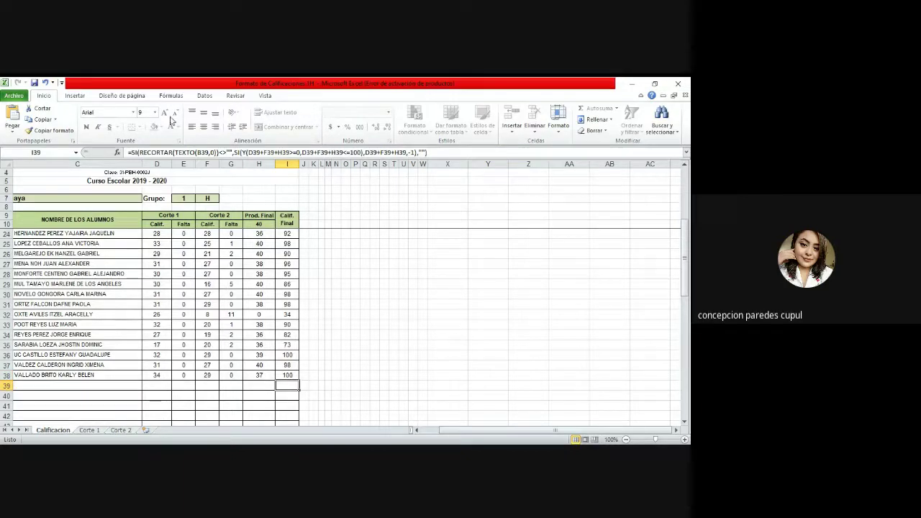
Step: Save the grades workbook and move the selection to an empty cell beside the table
click(33, 84)
click(336, 324)
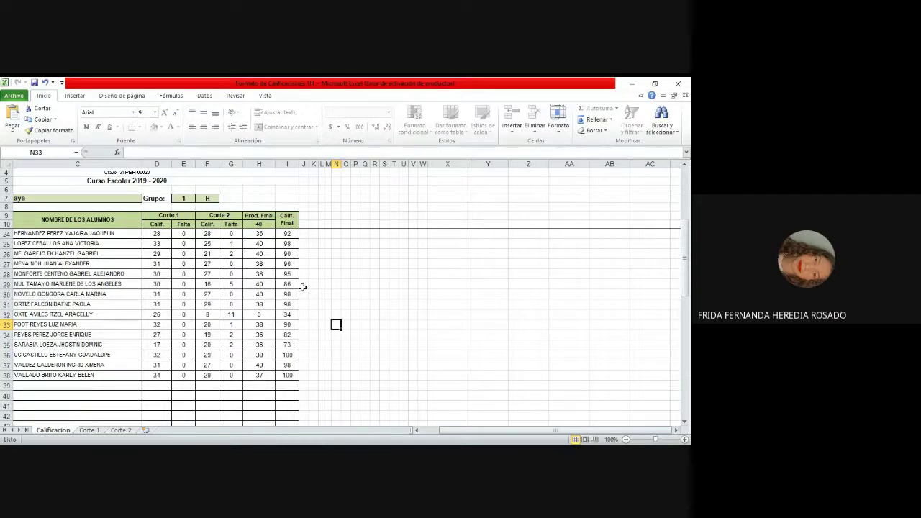
click(322, 265)
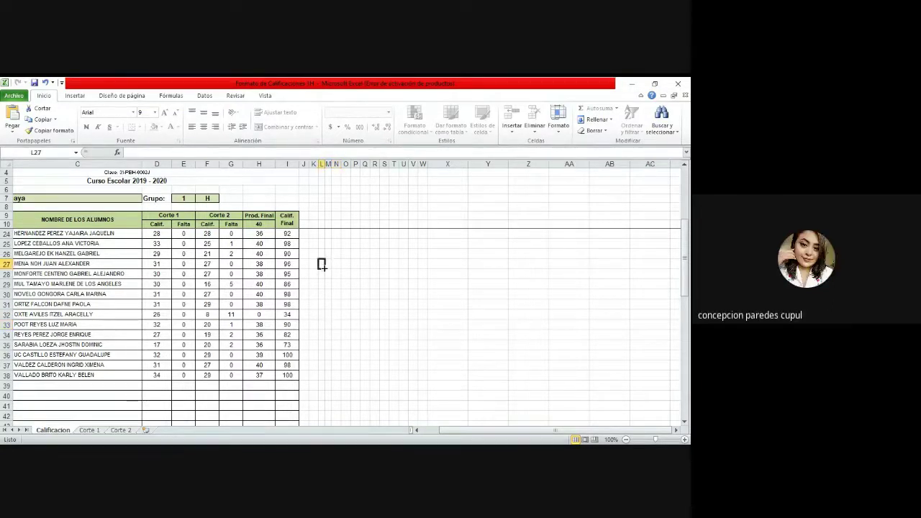
Step: Recheck the student rows around 21 to 27 on the Calificacion sheet and save the workbook again
key(Up)
key(Up)
key(Up)
key(Up)
key(Up)
key(Up)
key(Down)
key(Down)
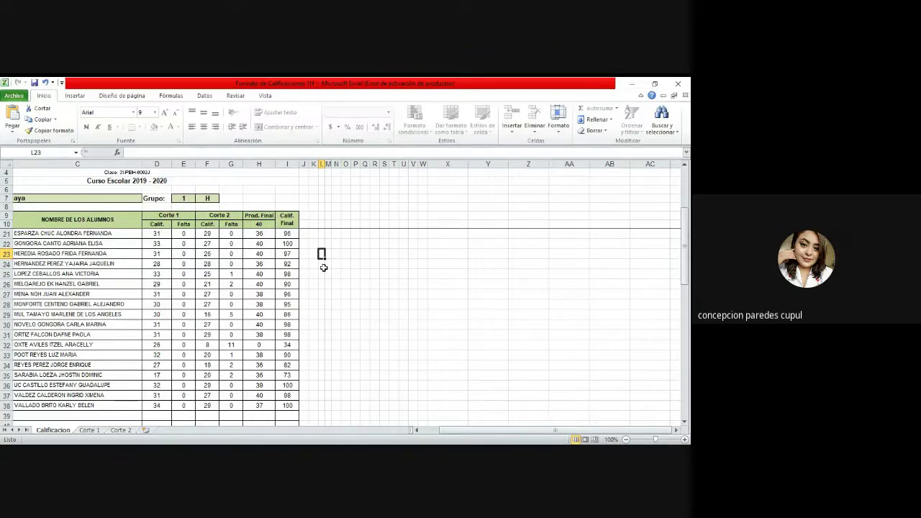
click(324, 267)
click(34, 82)
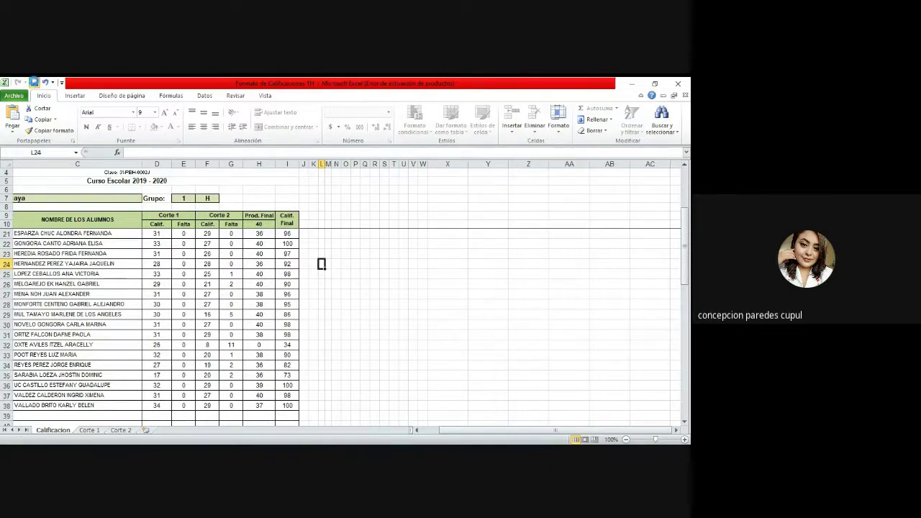